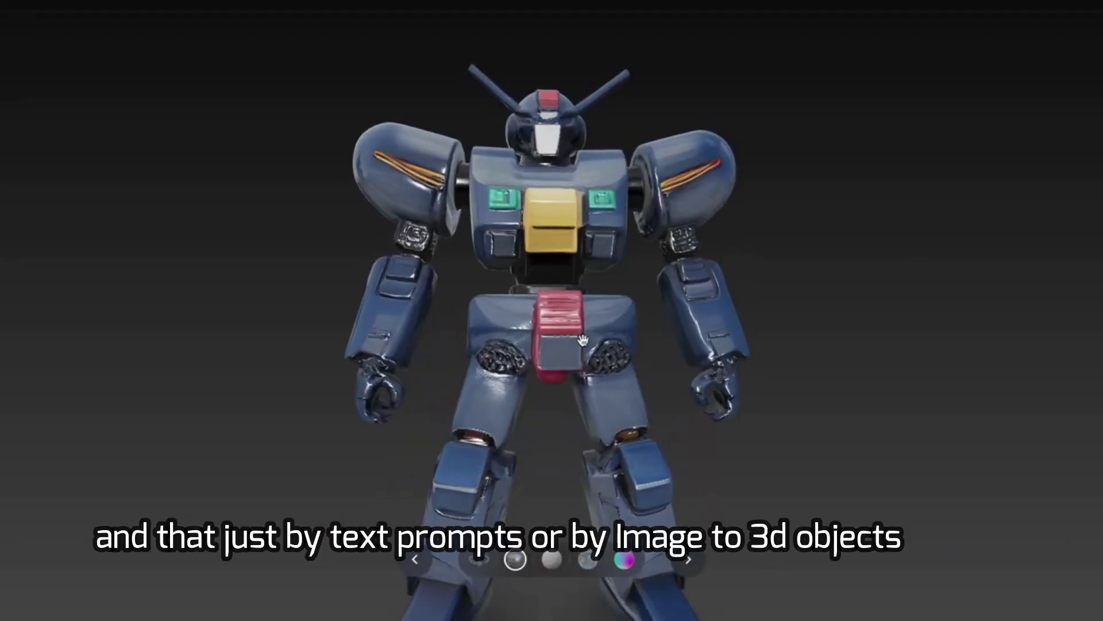
- Rotate the showcase mug model and scroll the welcome page to reach the Log in invitation
{"action": "left_click_drag", "start_coordinate": [582, 339], "coordinate": [607, 348]}
{"action": "scroll", "coordinate": [607, 348], "scroll_direction": "down", "scroll_amount": 5}
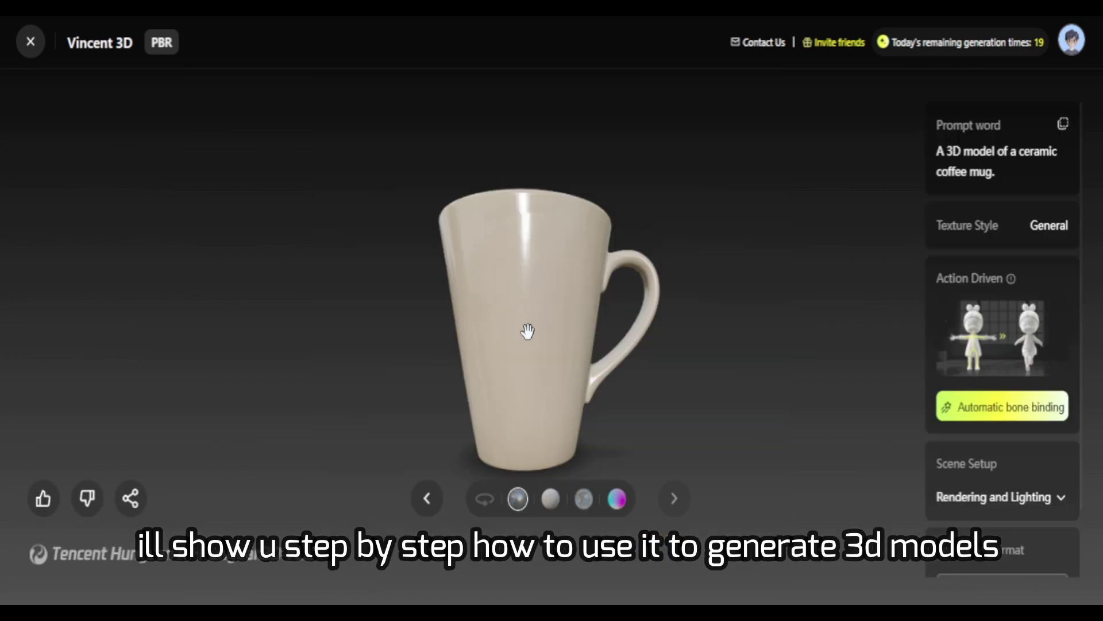
{"action": "left_click_drag", "start_coordinate": [528, 331], "coordinate": [576, 323]}
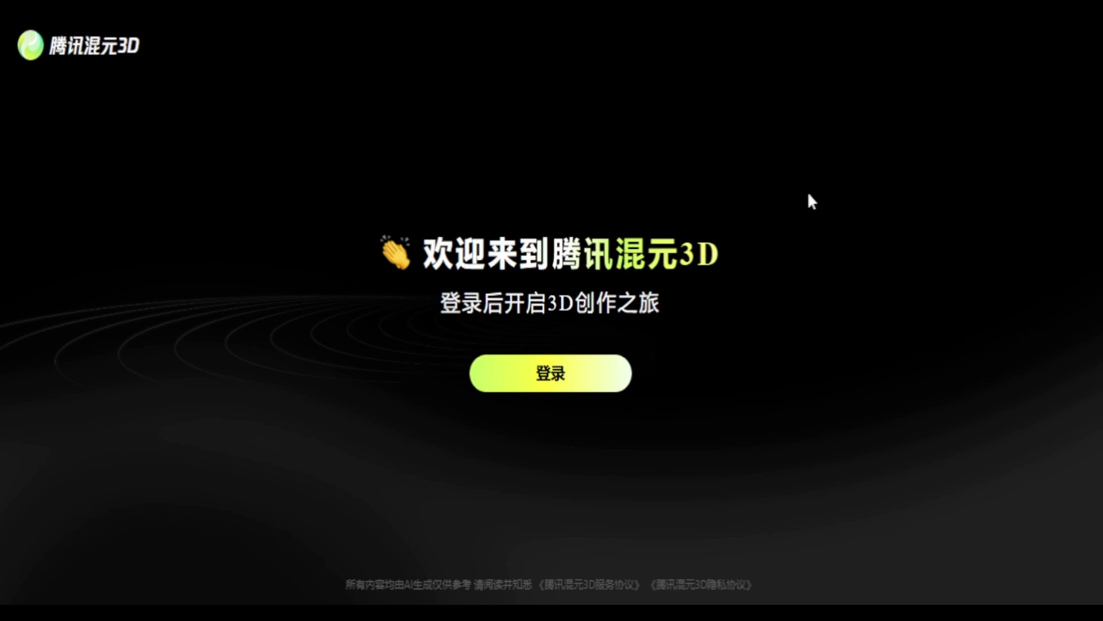
- Log in with the WeChat QR code to reach the AI Creation workspace
{"action": "left_click", "coordinate": [606, 390]}
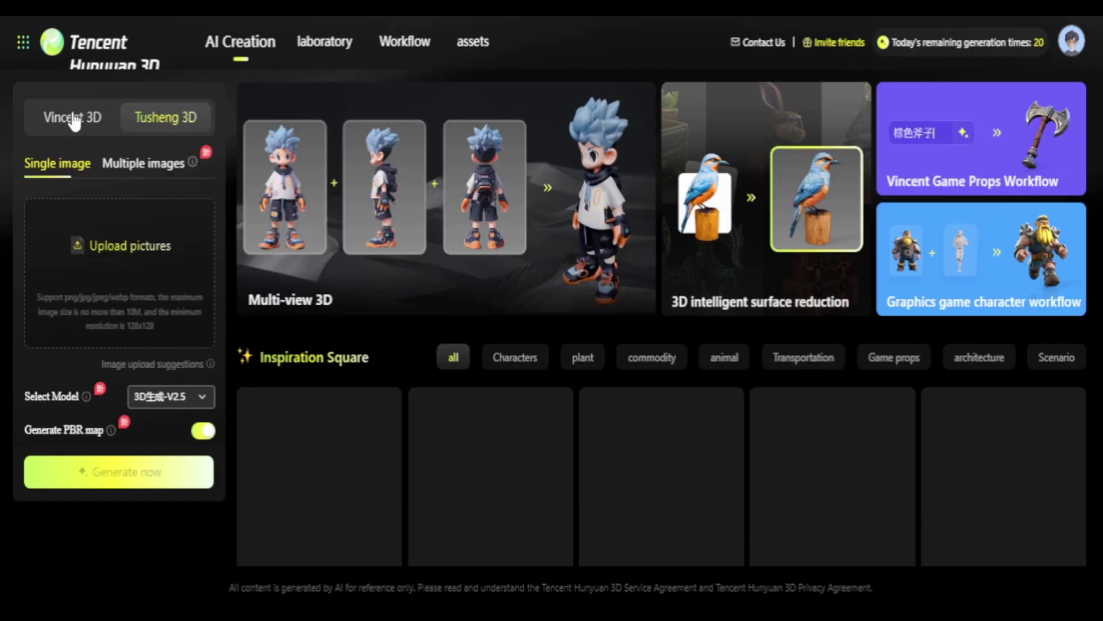
- Switch to text-to-3D and try Cartoon, Chinese, porcelain and stone carving styles, keeping General
{"action": "left_click", "coordinate": [73, 116]}
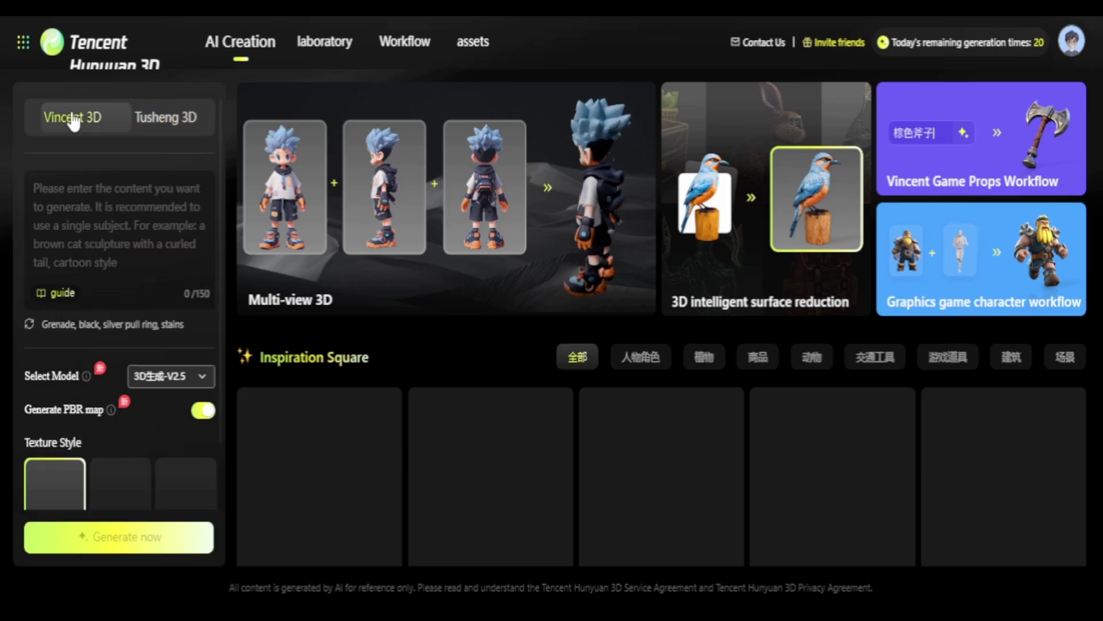
{"action": "scroll", "coordinate": [119, 287], "scroll_direction": "down", "scroll_amount": 3}
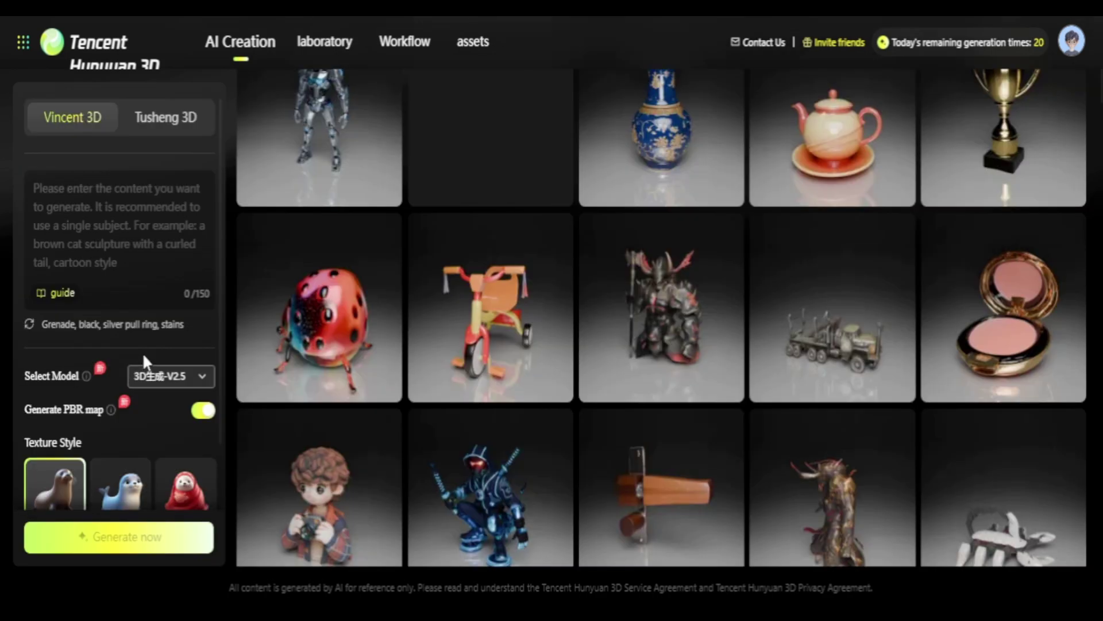
{"action": "scroll", "coordinate": [143, 352], "scroll_direction": "down", "scroll_amount": 3}
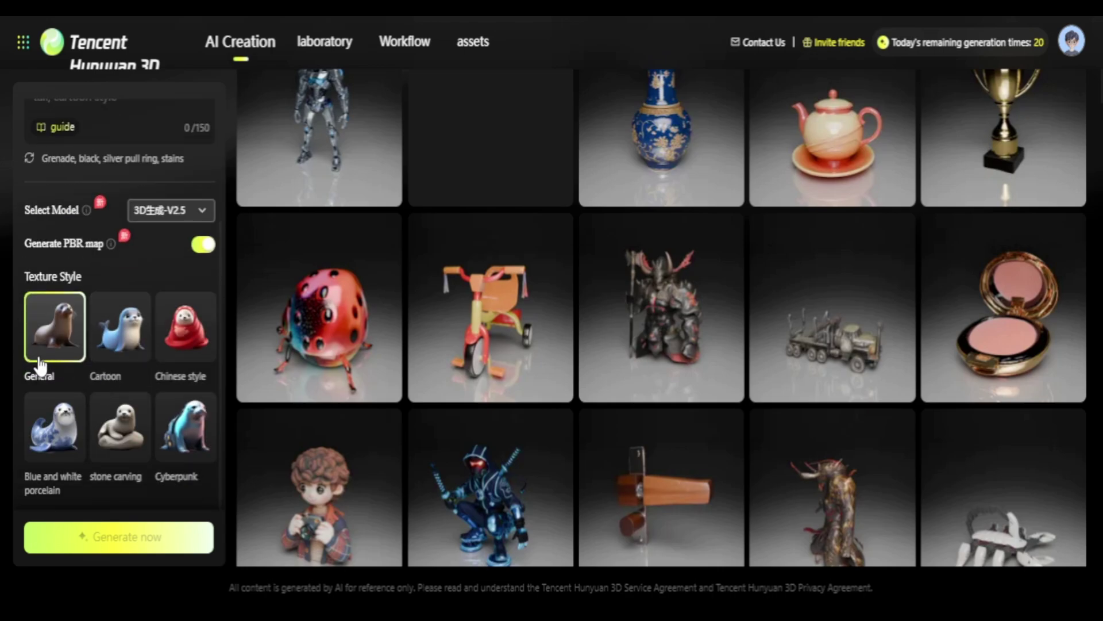
{"action": "left_click", "coordinate": [121, 347]}
{"action": "left_click", "coordinate": [187, 345]}
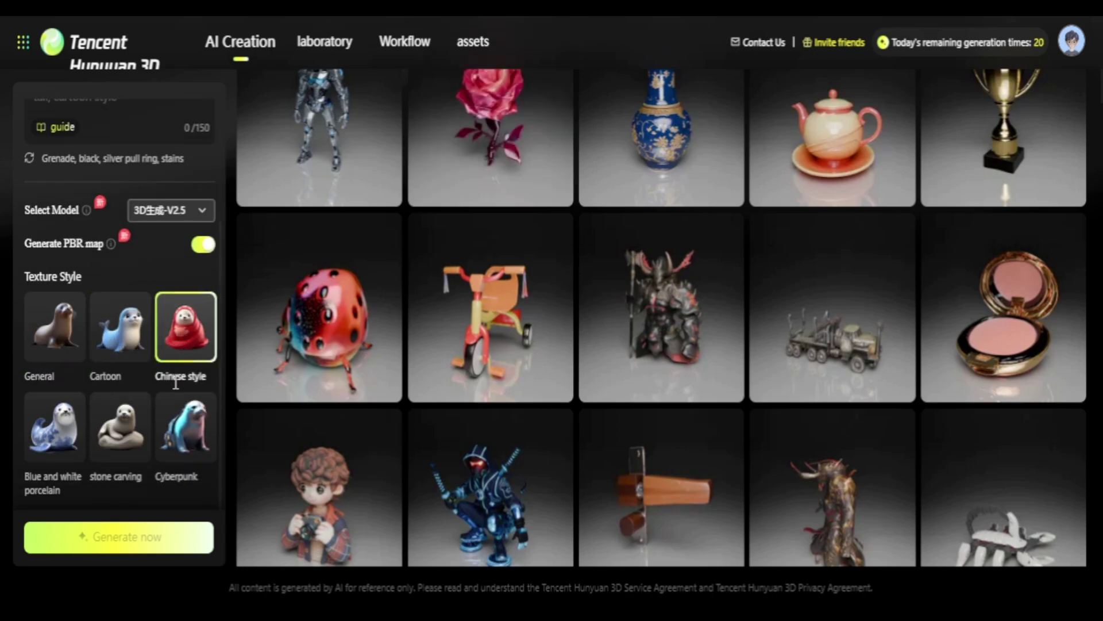
{"action": "left_click", "coordinate": [54, 428]}
{"action": "left_click", "coordinate": [121, 428]}
{"action": "left_click", "coordinate": [54, 328]}
{"action": "scroll", "coordinate": [150, 410], "scroll_direction": "up", "scroll_amount": 3}
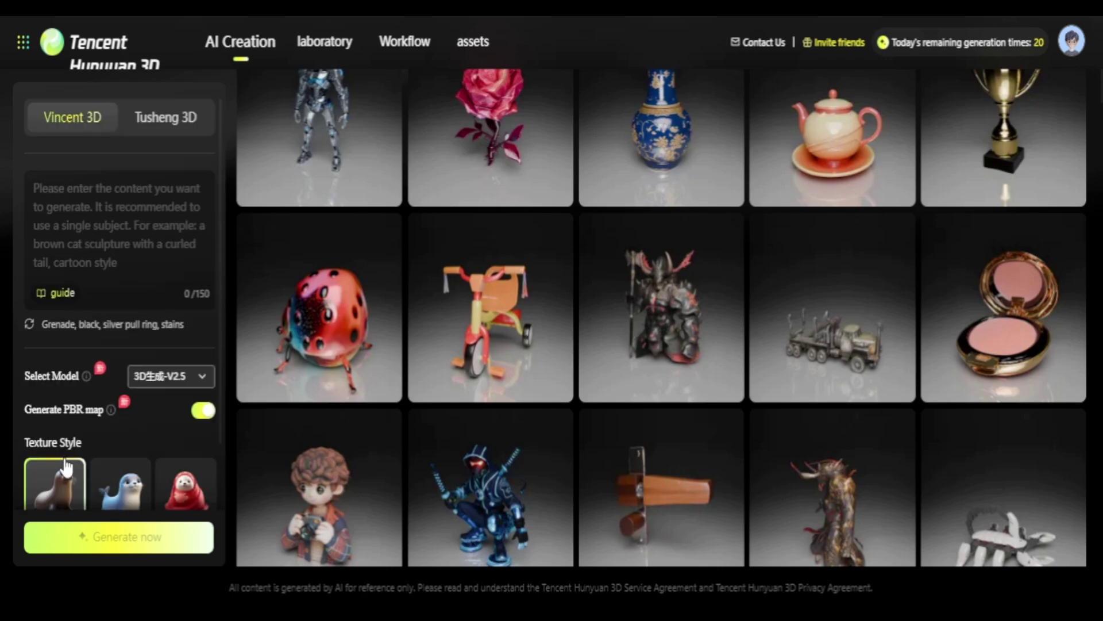
- Enter the prompt 'A 3D model of a ceramic coffee mug.' and generate the models
{"action": "left_click", "coordinate": [86, 204]}
{"action": "type", "text": "A 3D model of a ceramic coffee mug."}
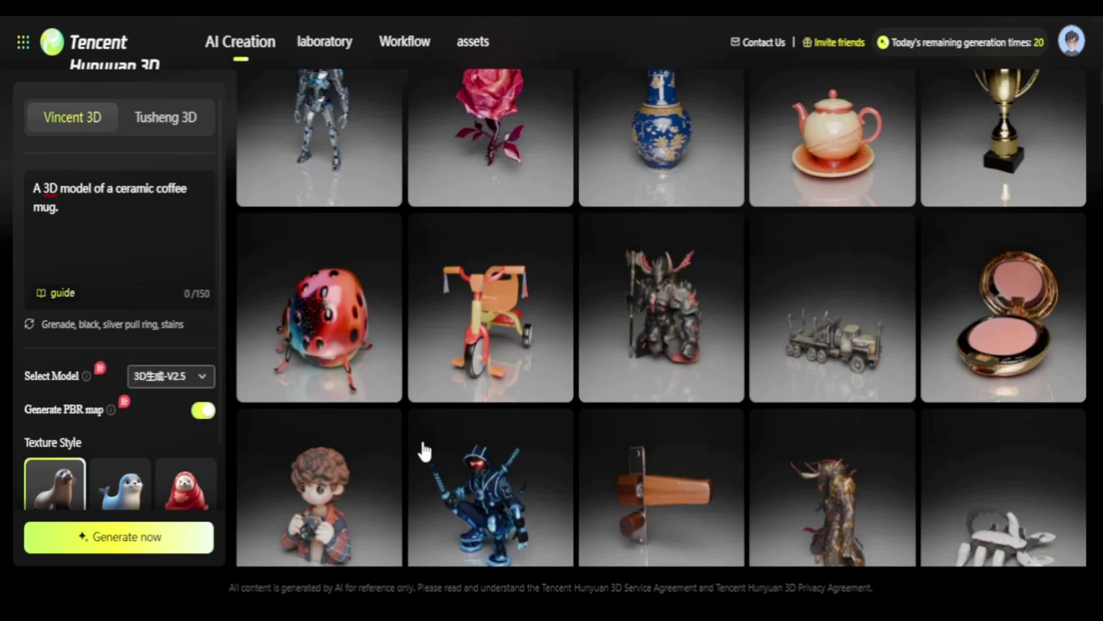
{"action": "key", "text": "Return"}
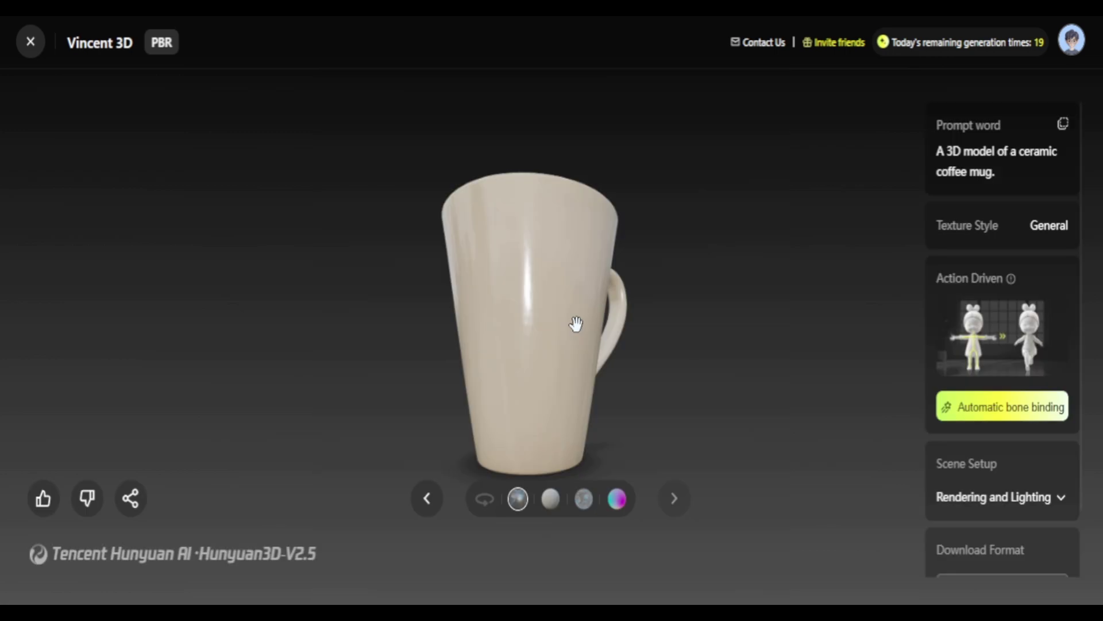
- Orbit the mug to its underside and preview it as a plain white mold
{"action": "left_click_drag", "start_coordinate": [576, 323], "coordinate": [790, 308]}
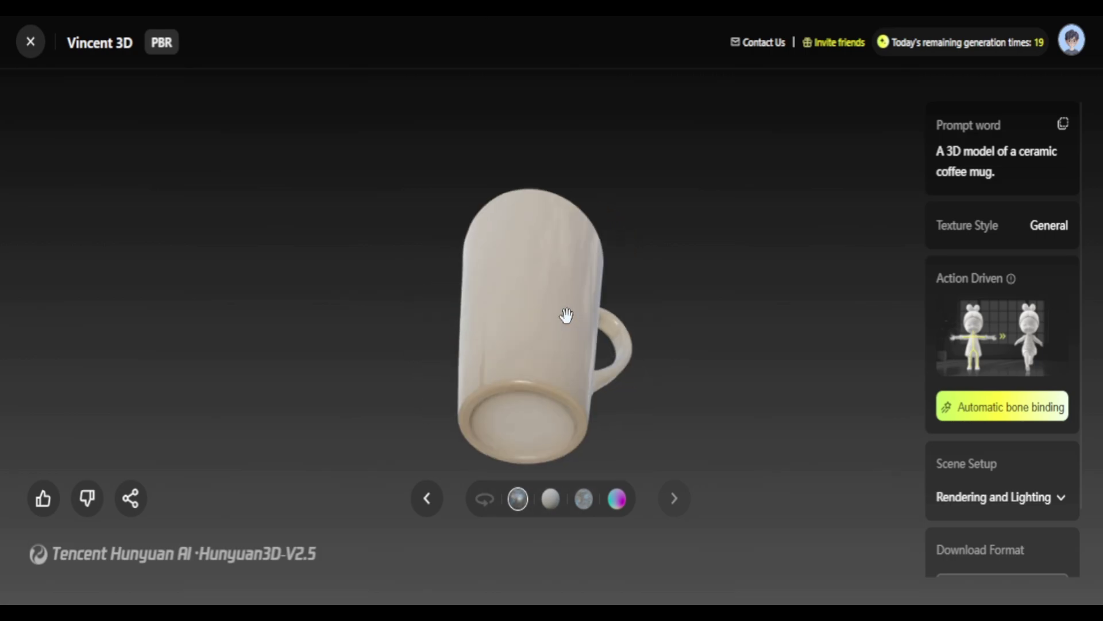
{"action": "left_click", "coordinate": [546, 503]}
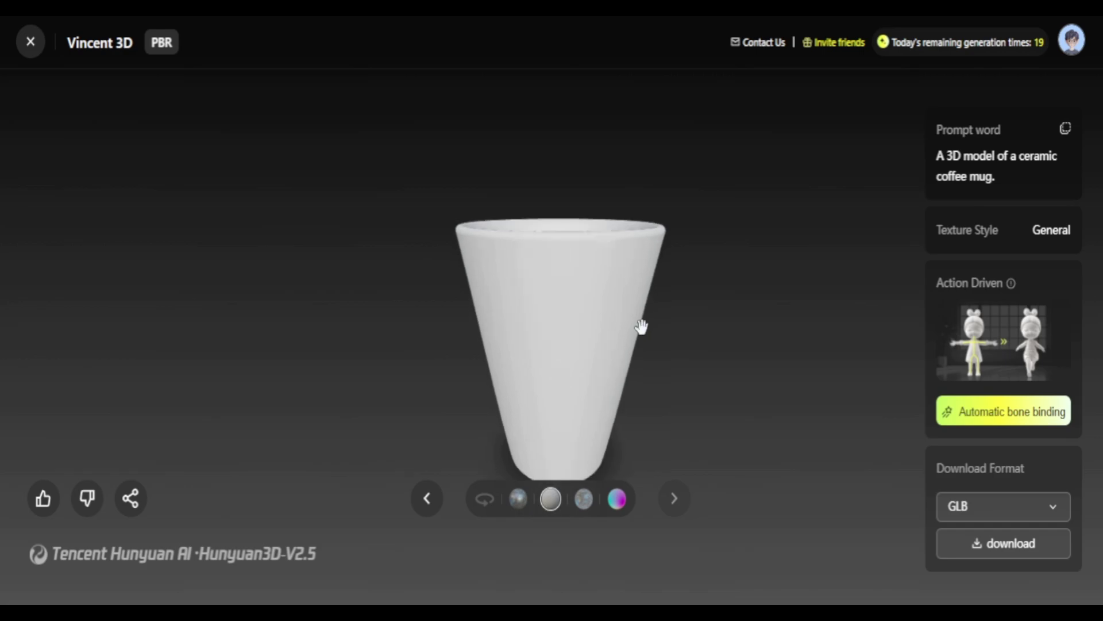
{"action": "left_click_drag", "start_coordinate": [641, 327], "coordinate": [619, 425]}
- Show the mug with its Albedo base colour and orbit it to other sides
{"action": "left_click", "coordinate": [584, 498]}
{"action": "mouse_move", "coordinate": [566, 381]}
{"action": "left_mouse_down"}
{"action": "mouse_move", "coordinate": [662, 382]}
{"action": "mouse_move", "coordinate": [529, 352]}
{"action": "mouse_move", "coordinate": [490, 266]}
{"action": "mouse_move", "coordinate": [495, 424]}
{"action": "mouse_move", "coordinate": [569, 360]}
{"action": "mouse_move", "coordinate": [460, 283]}
{"action": "mouse_move", "coordinate": [488, 419]}
{"action": "mouse_move", "coordinate": [569, 374]}
{"action": "left_mouse_up"}
{"action": "left_click_drag", "start_coordinate": [574, 168], "coordinate": [551, 305]}
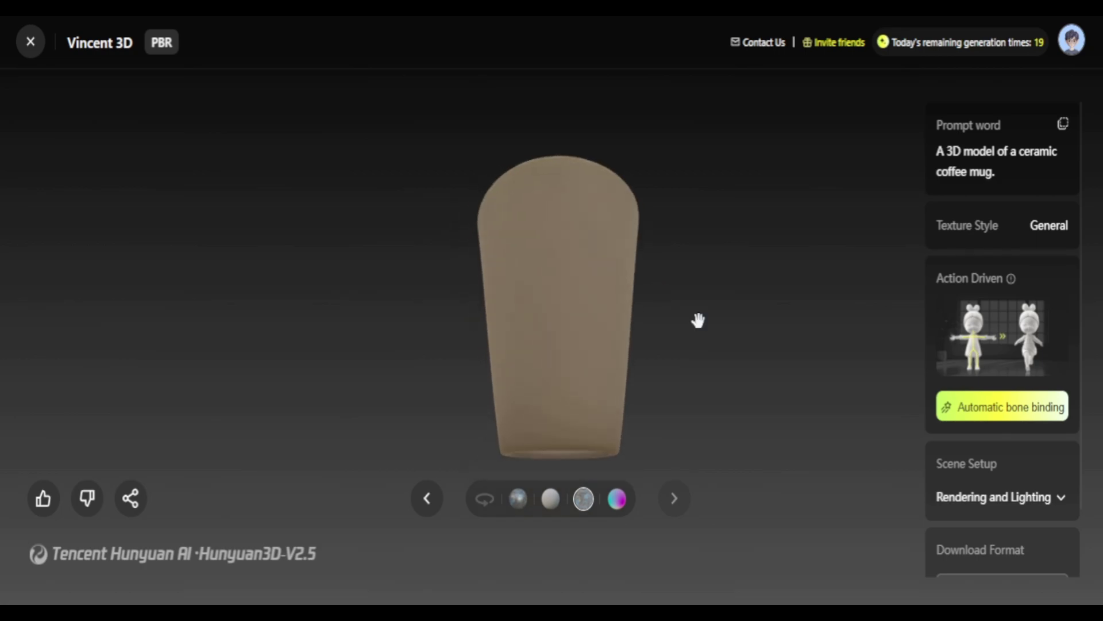
- Expand Rendering and Lighting to see light angle, the 255, 255, 255 spotlight and intensities
{"action": "scroll", "coordinate": [1029, 285], "scroll_direction": "down", "scroll_amount": 2}
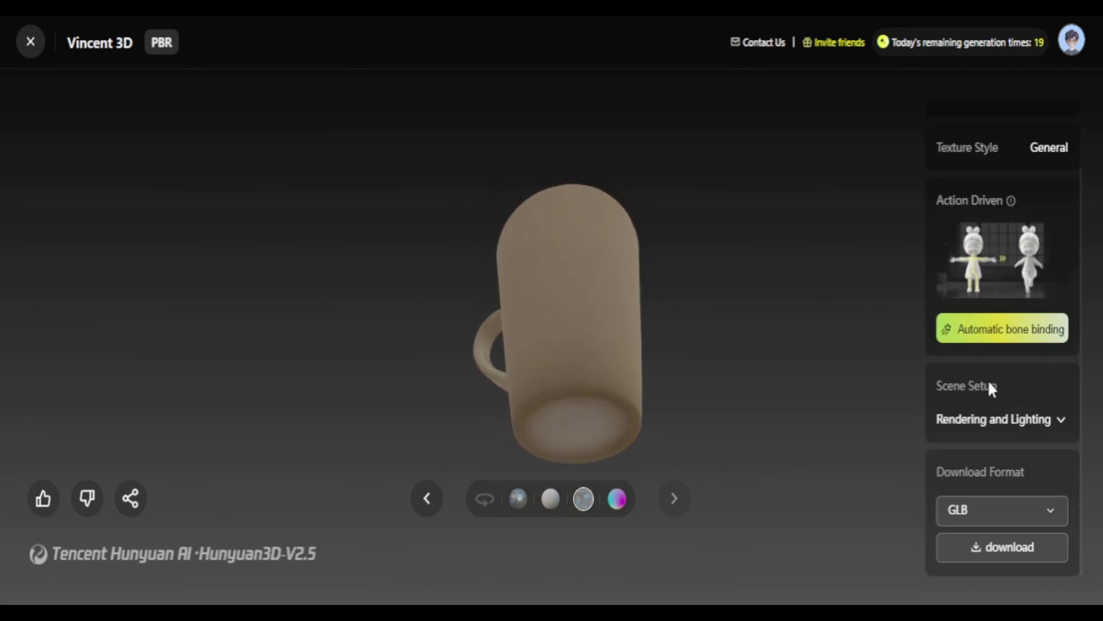
{"action": "left_click", "coordinate": [1047, 428]}
{"action": "scroll", "coordinate": [1024, 482], "scroll_direction": "down", "scroll_amount": 4}
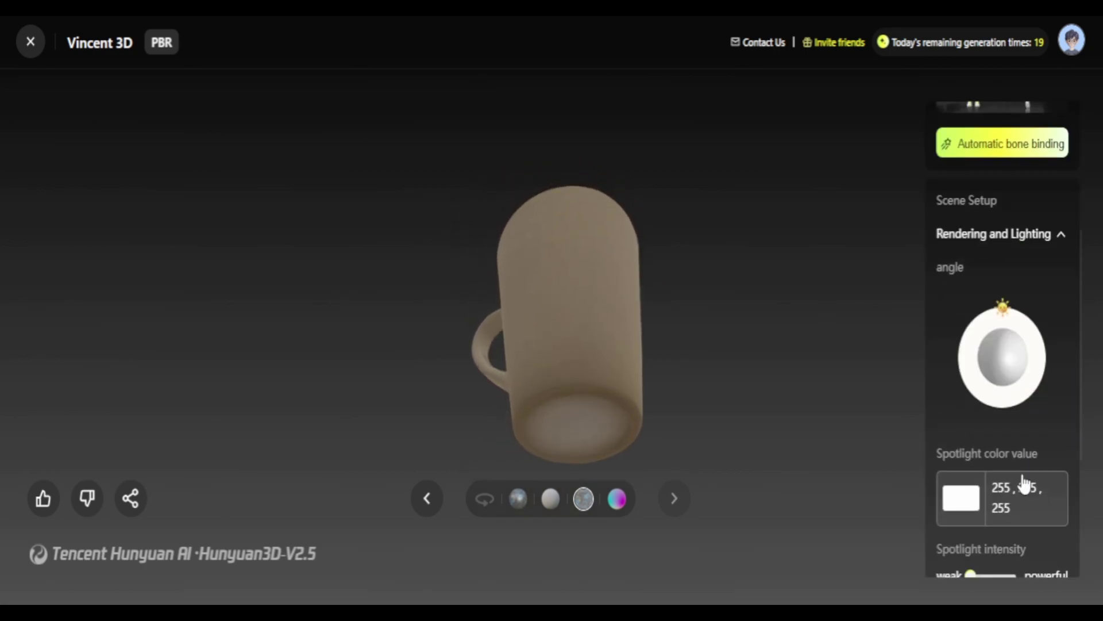
{"action": "scroll", "coordinate": [1022, 482], "scroll_direction": "down", "scroll_amount": 2}
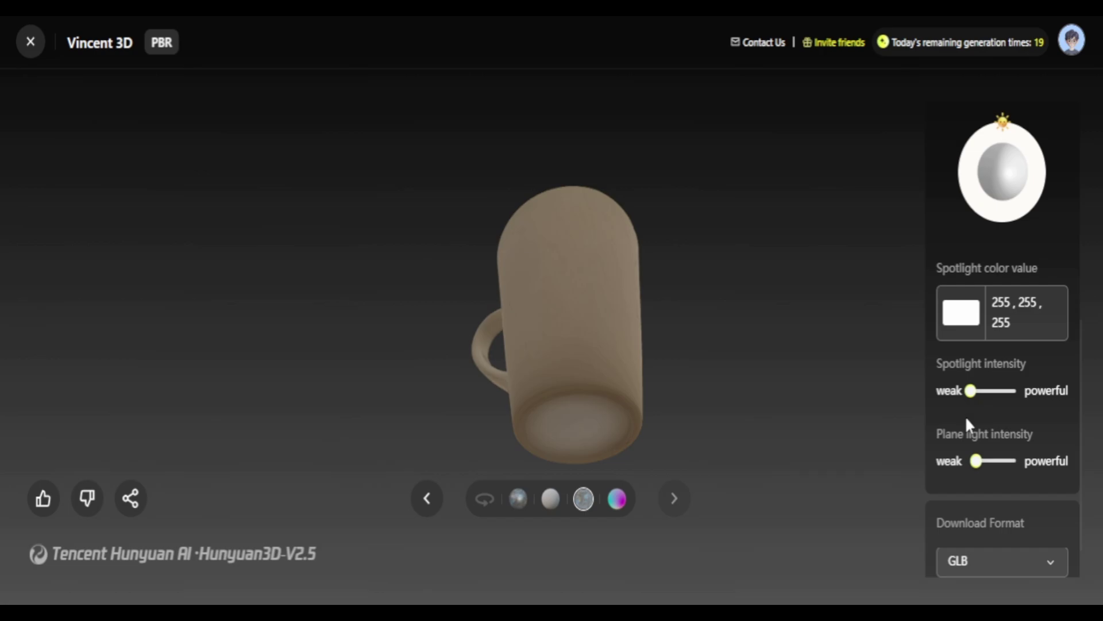
{"action": "scroll", "coordinate": [982, 430], "scroll_direction": "down", "scroll_amount": 1}
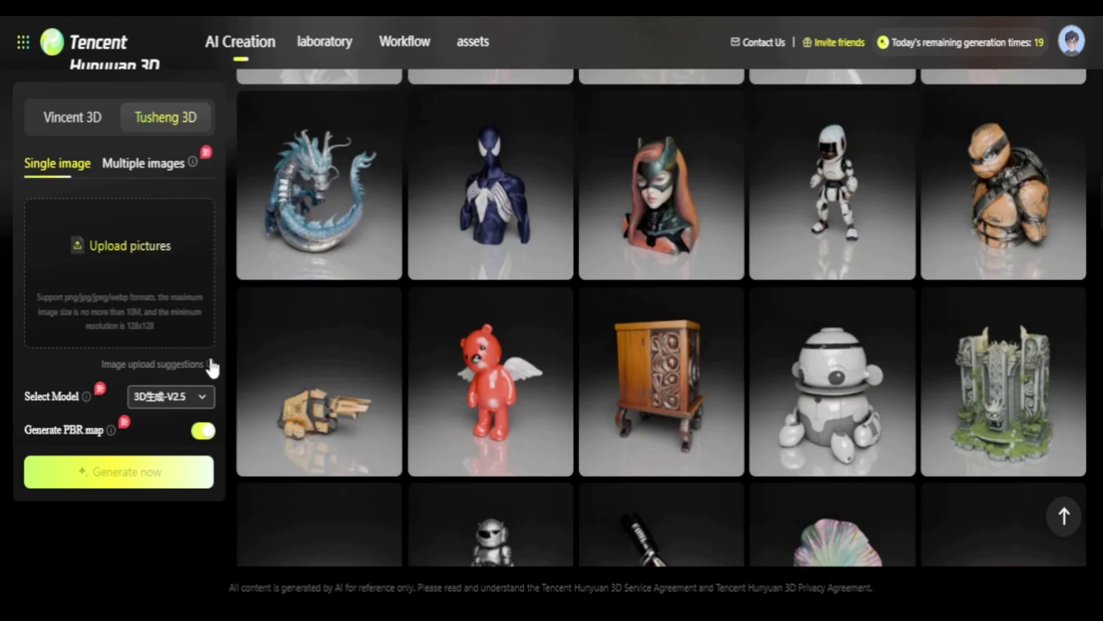
- Upload the robot picture for single-image generation and generate its 3D model
{"action": "mouse_move", "coordinate": [213, 370]}
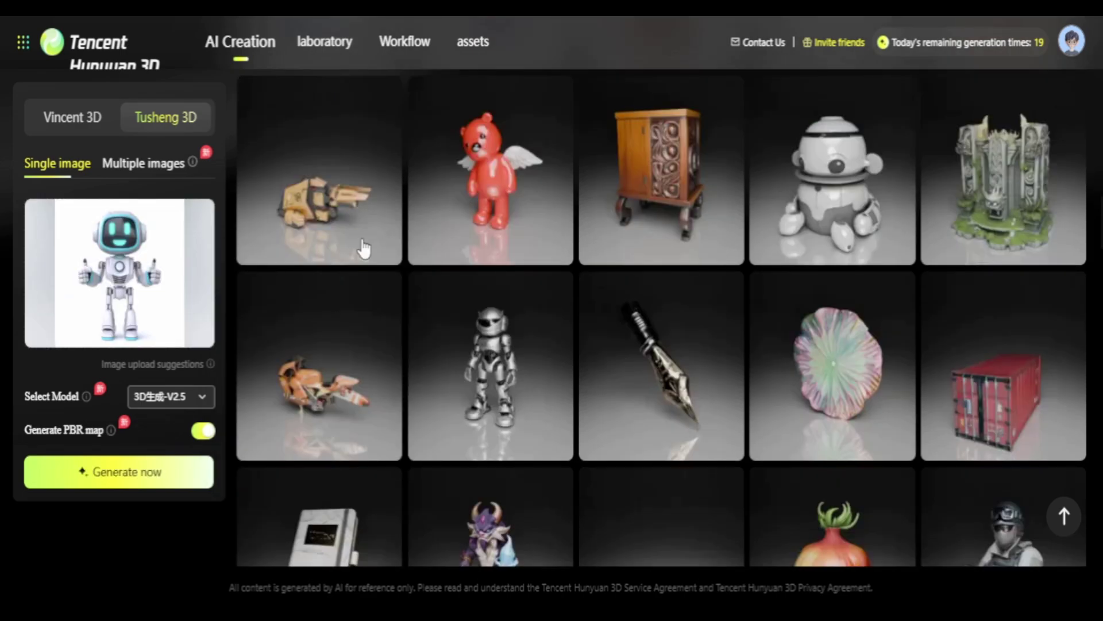
{"action": "mouse_move", "coordinate": [53, 333]}
{"action": "mouse_move", "coordinate": [211, 364]}
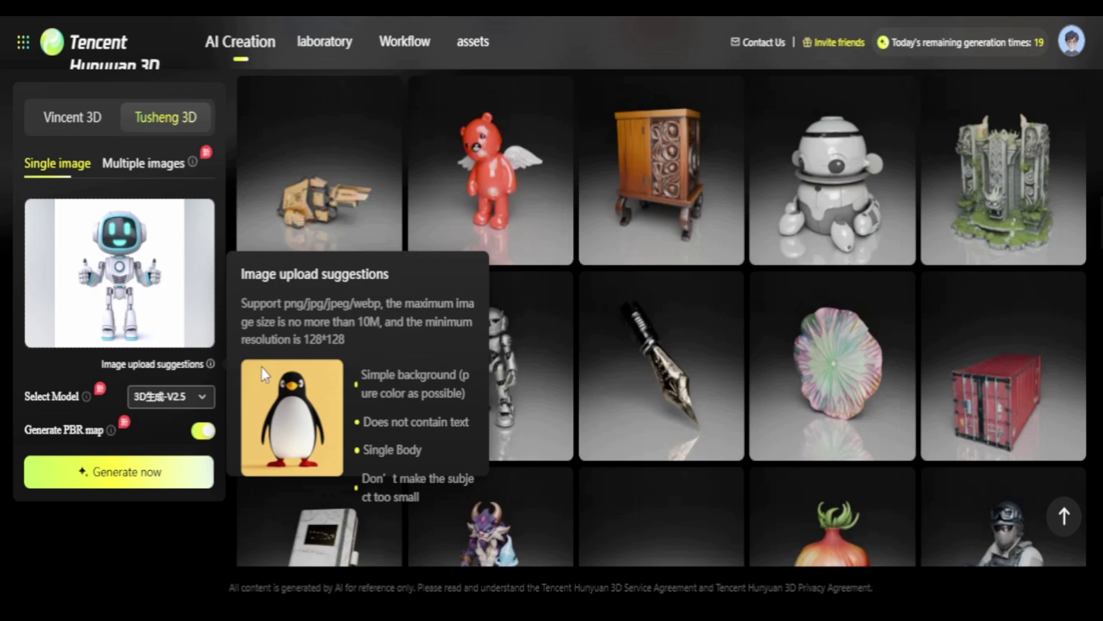
{"action": "left_click", "coordinate": [86, 482]}
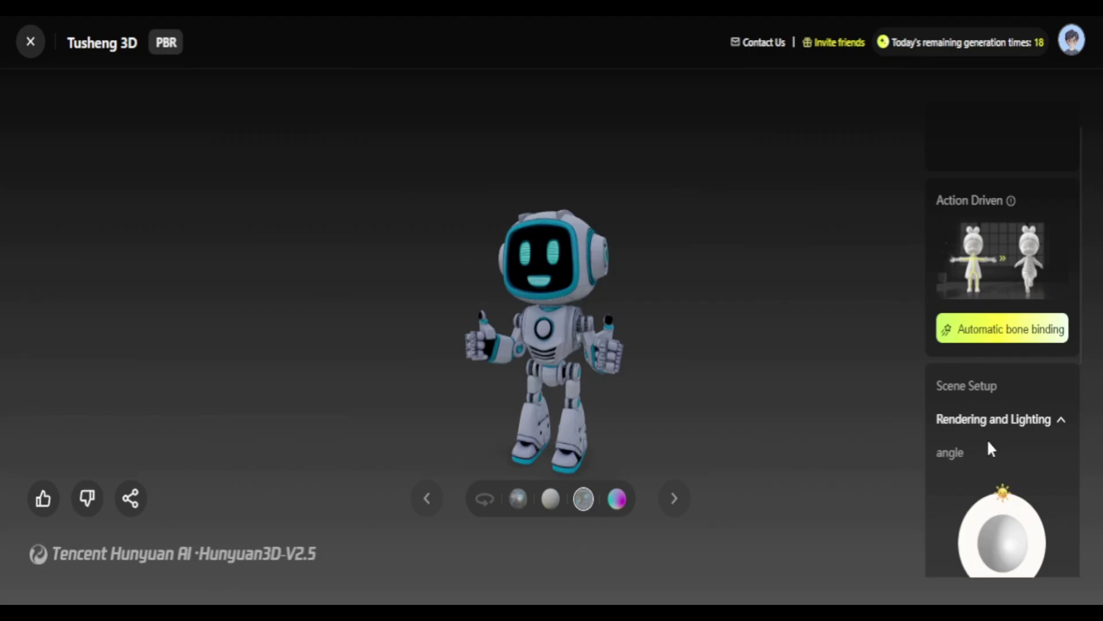
- Orbit the generated robot to view its back and look down from above
{"action": "scroll", "coordinate": [987, 439], "scroll_direction": "down", "scroll_amount": 5}
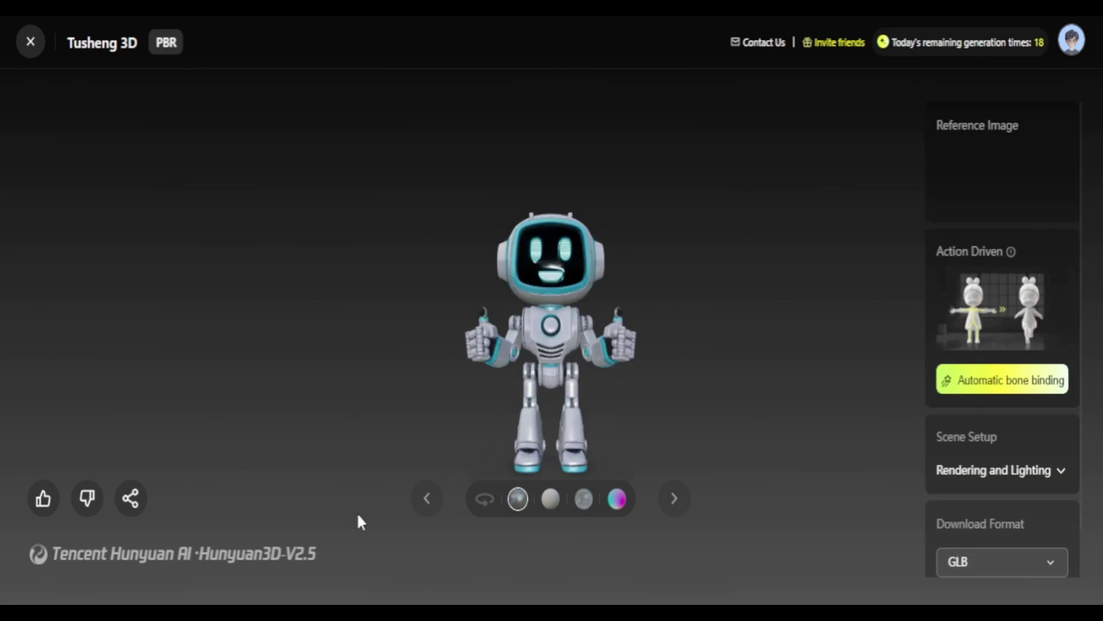
{"action": "left_click_drag", "start_coordinate": [357, 512], "coordinate": [413, 374]}
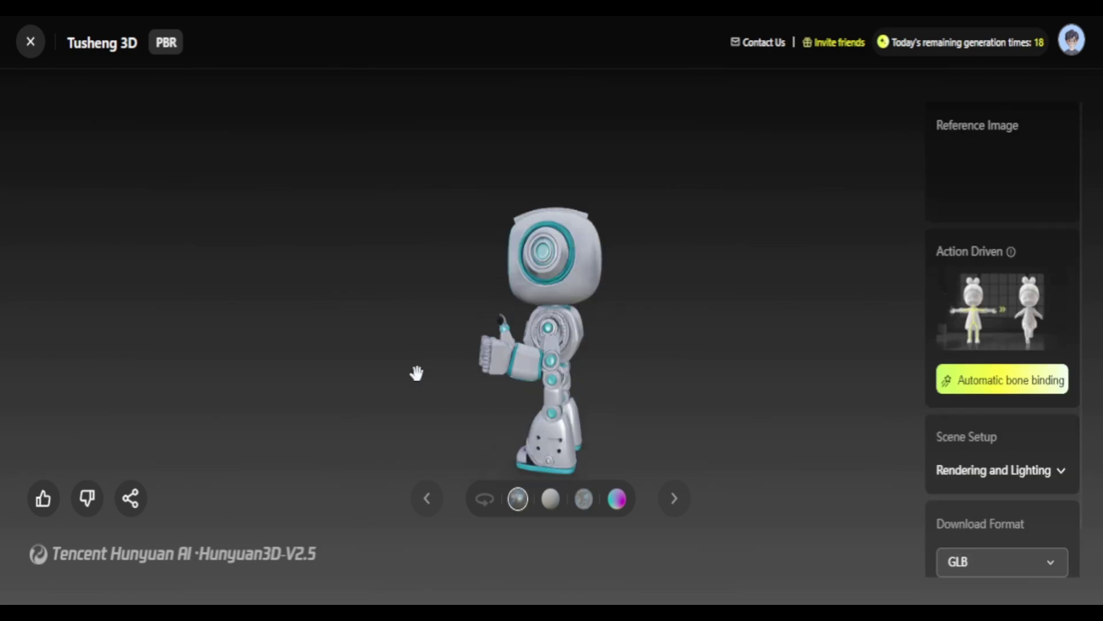
{"action": "left_click_drag", "start_coordinate": [575, 365], "coordinate": [453, 351]}
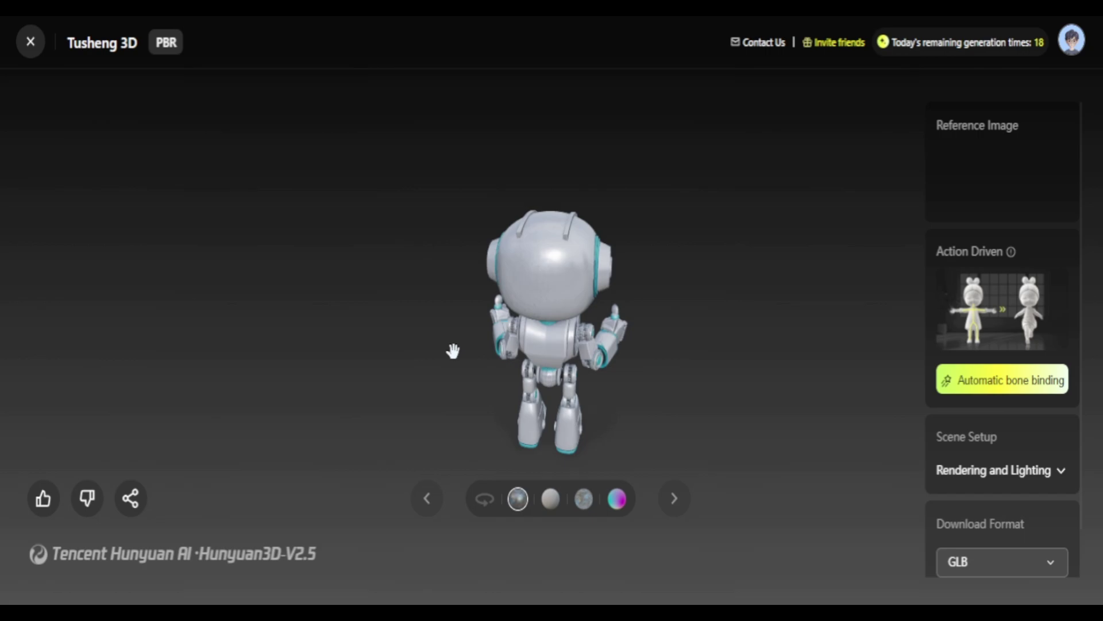
{"action": "mouse_move", "coordinate": [453, 350]}
{"action": "left_mouse_down"}
{"action": "mouse_move", "coordinate": [513, 387]}
{"action": "mouse_move", "coordinate": [359, 521]}
{"action": "mouse_move", "coordinate": [414, 372]}
{"action": "left_mouse_up"}
- Expand Rendering and Lighting and raise the robot's spotlight intensity
{"action": "left_click", "coordinate": [987, 439]}
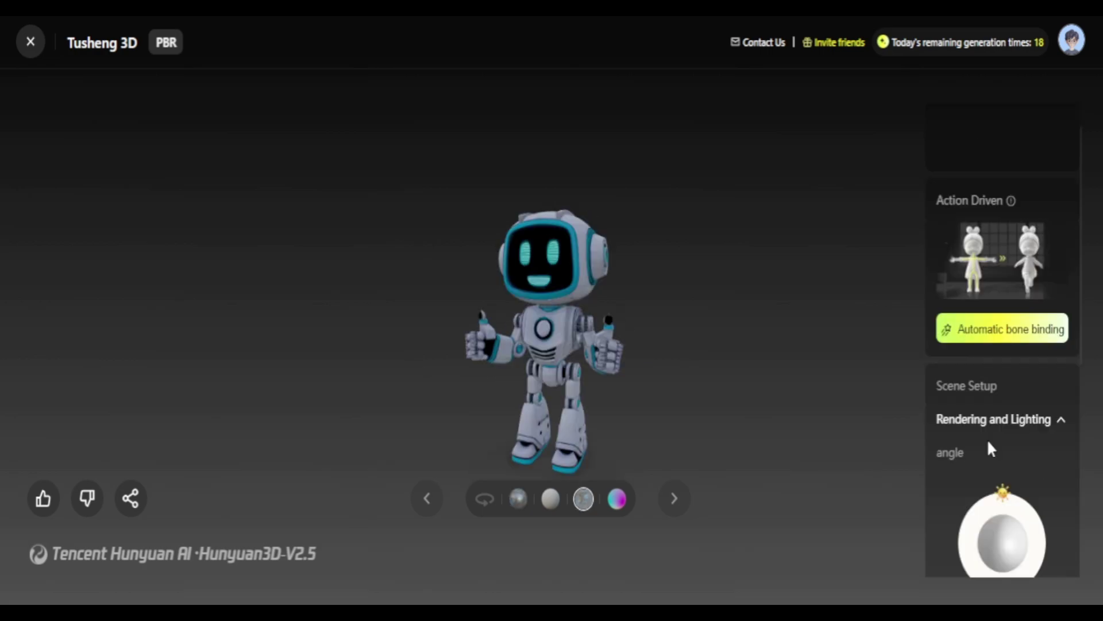
{"action": "scroll", "coordinate": [991, 448], "scroll_direction": "down", "scroll_amount": 5}
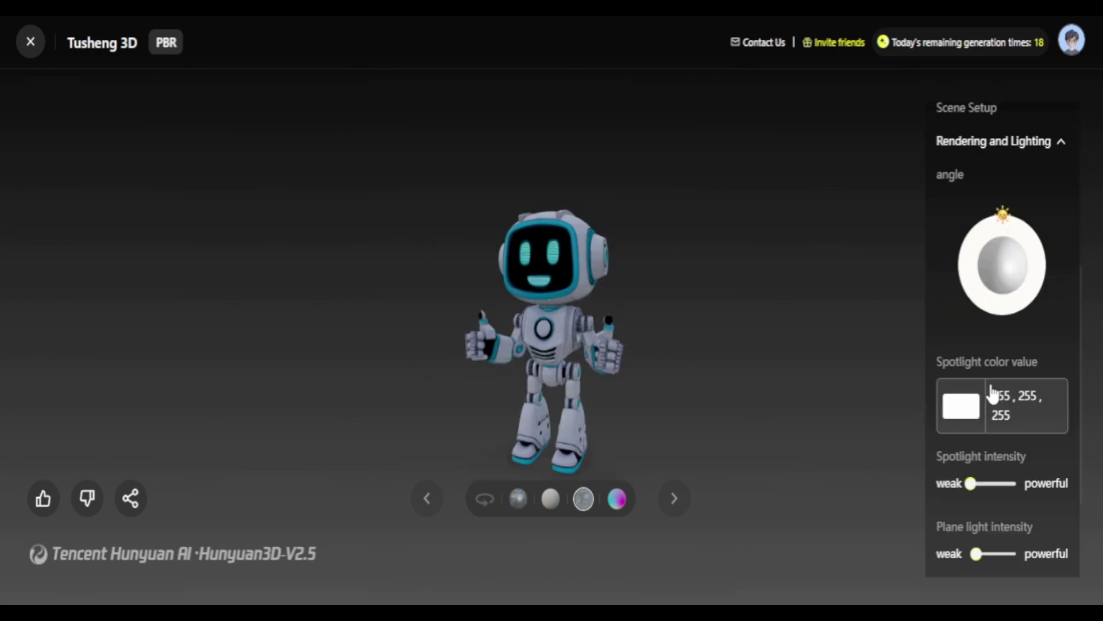
{"action": "left_click", "coordinate": [986, 483]}
{"action": "scroll", "coordinate": [990, 462], "scroll_direction": "down", "scroll_amount": 2}
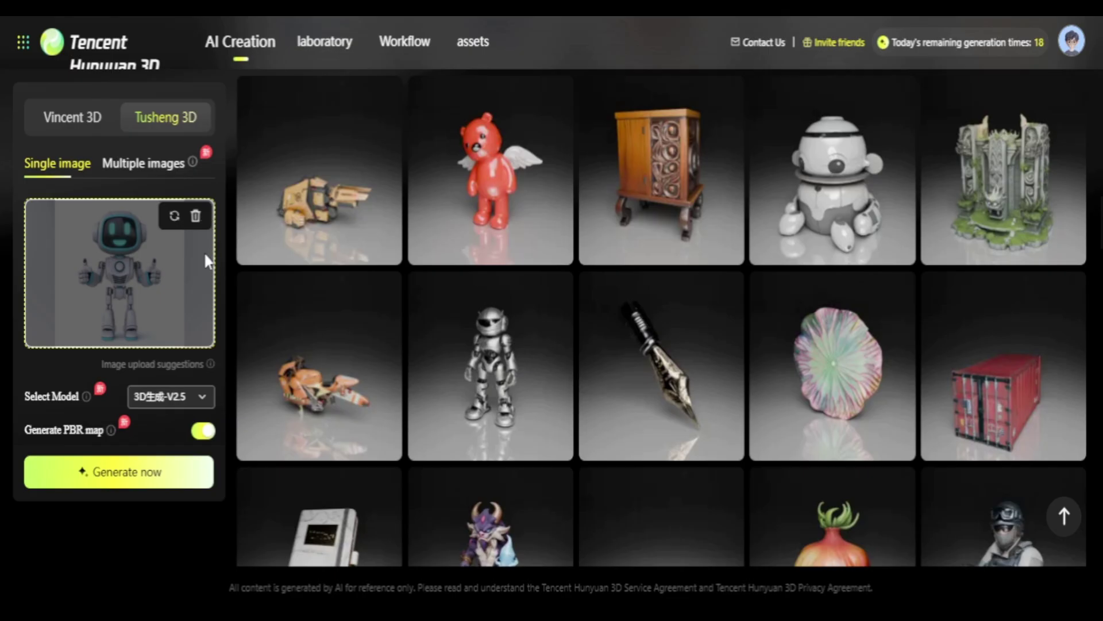
- Switch to Multiple images and open the black-suited Spider-Man bust from the gallery
{"action": "left_click", "coordinate": [189, 170]}
{"action": "mouse_move", "coordinate": [192, 165]}
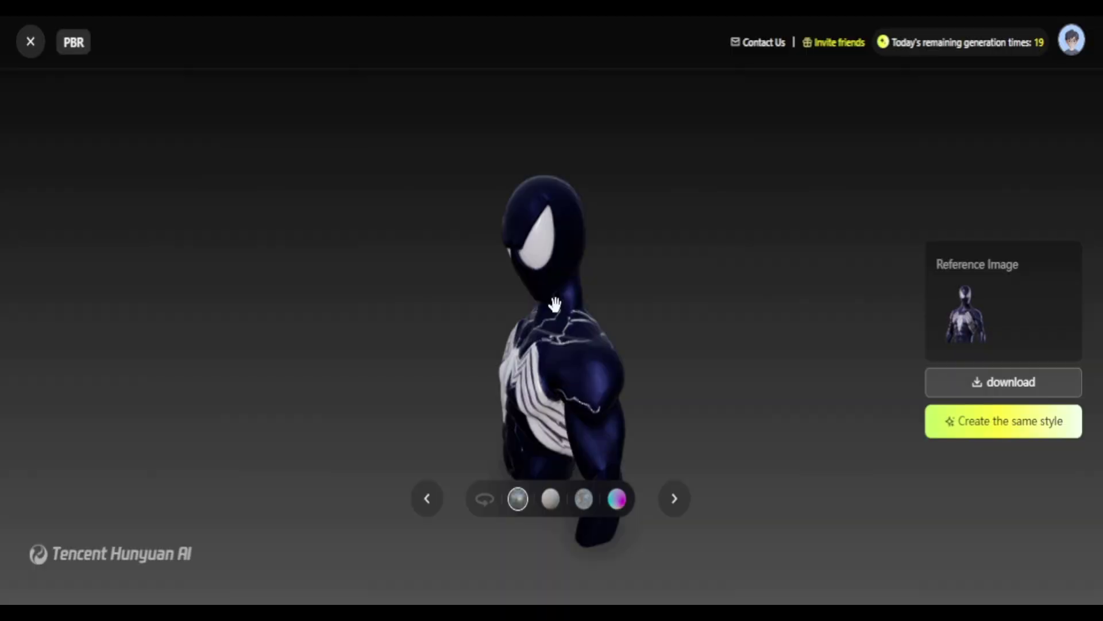
- Orbit the Spider-Man bust, switch it to the white clay material, and orbit again
{"action": "left_click_drag", "start_coordinate": [555, 304], "coordinate": [620, 382]}
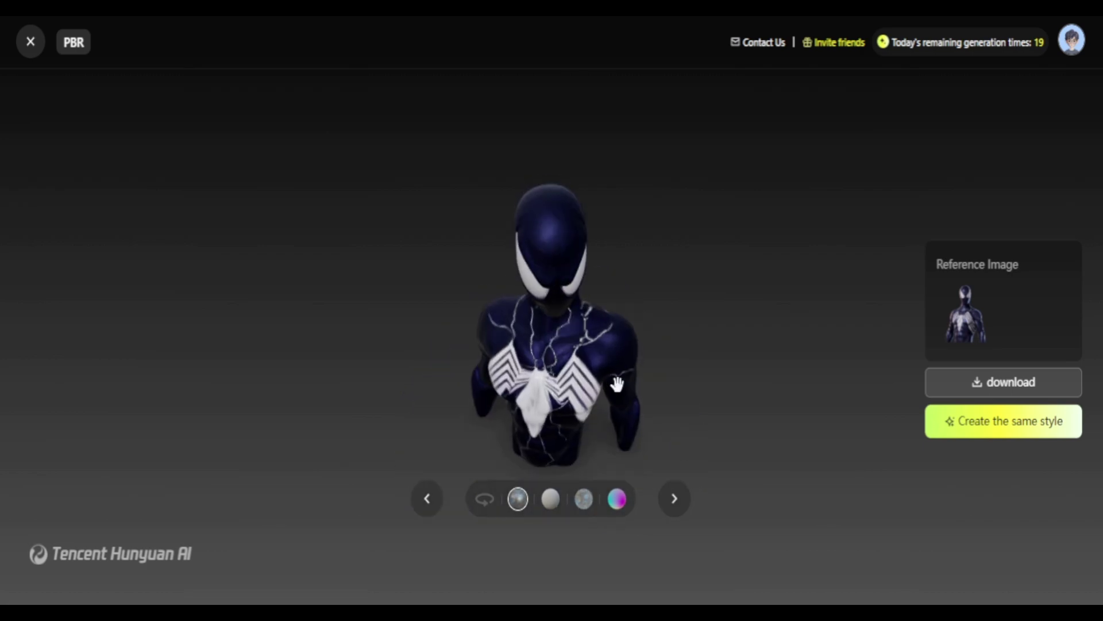
{"action": "left_click", "coordinate": [551, 498]}
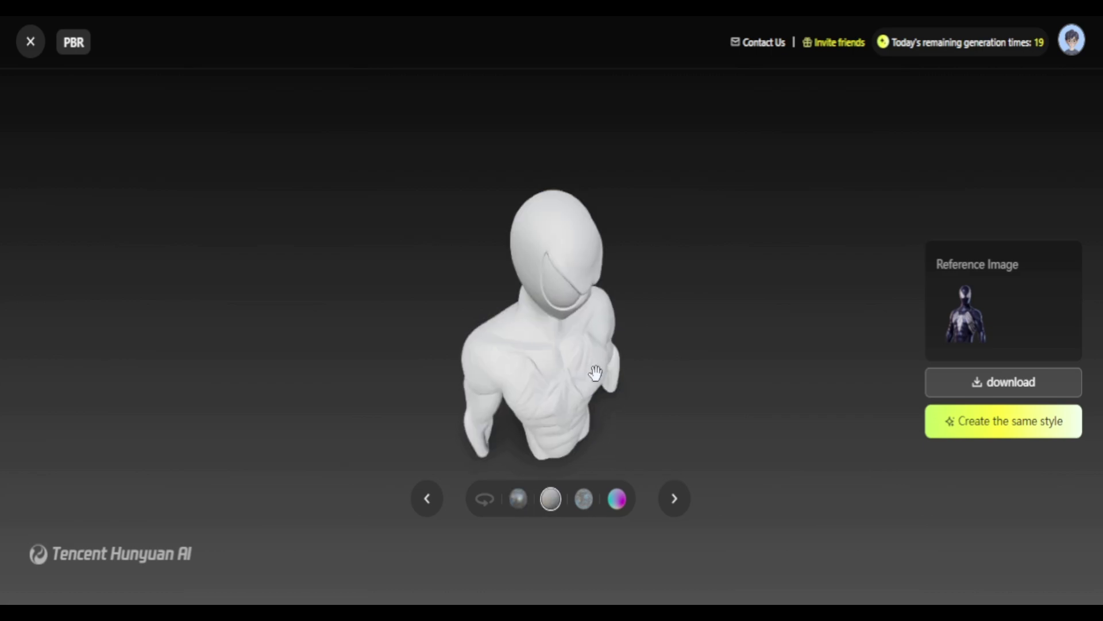
{"action": "left_click_drag", "start_coordinate": [596, 372], "coordinate": [57, 26]}
- Close the Spider-Man viewer and open the ornate dark metal table from Inspiration Square
{"action": "left_click", "coordinate": [31, 41]}
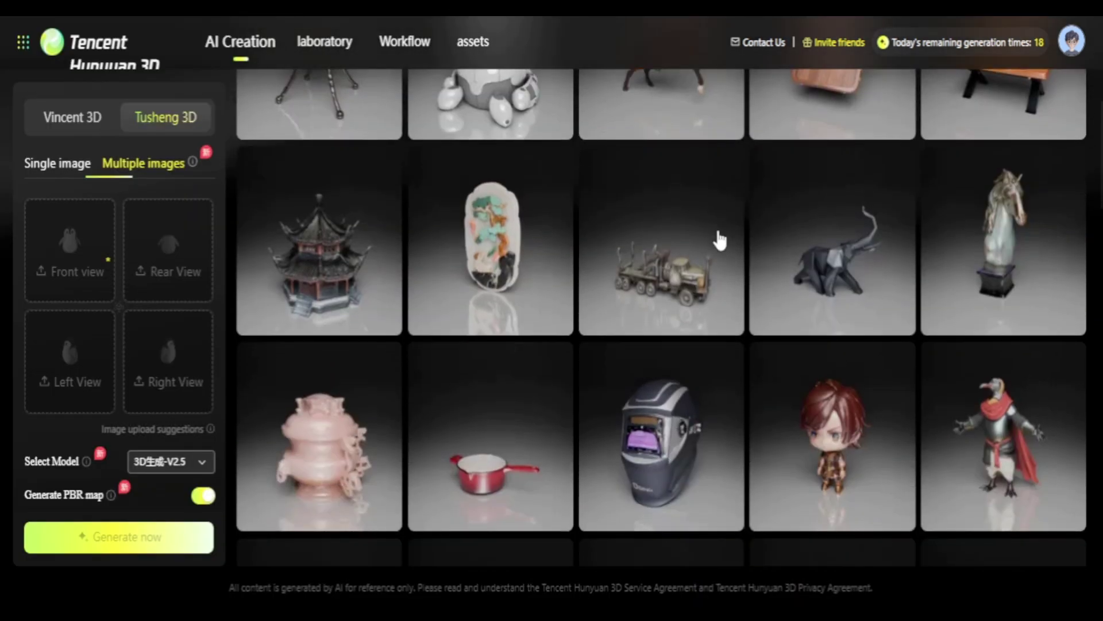
{"action": "scroll", "coordinate": [717, 240], "scroll_direction": "down", "scroll_amount": 3}
{"action": "scroll", "coordinate": [718, 241], "scroll_direction": "up", "scroll_amount": 3}
{"action": "scroll", "coordinate": [718, 240], "scroll_direction": "up", "scroll_amount": 5}
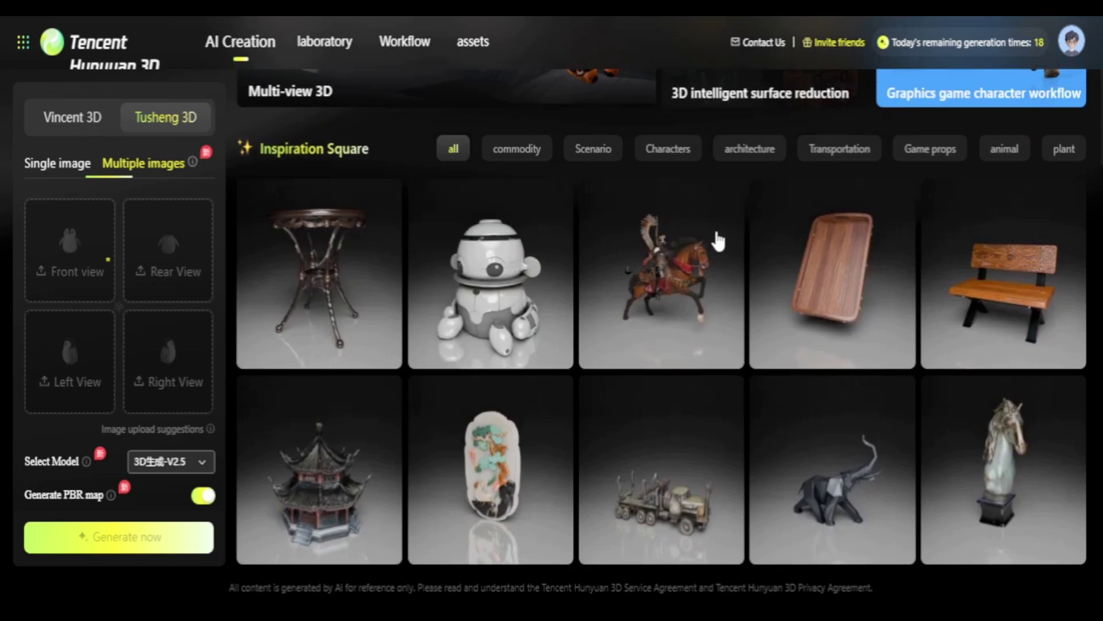
{"action": "left_click", "coordinate": [311, 344]}
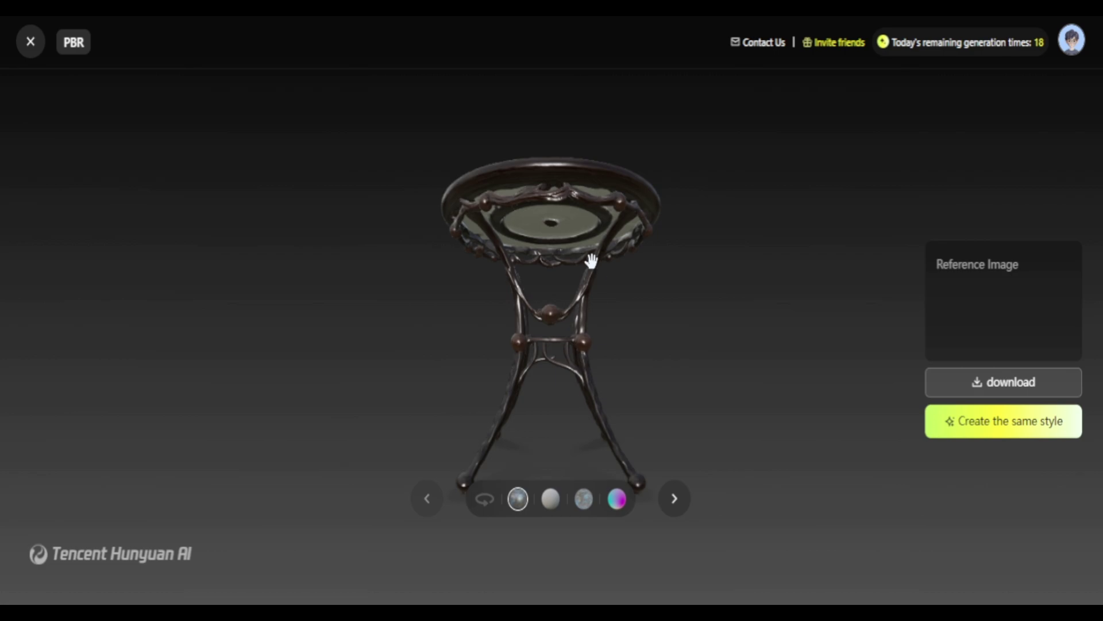
- Orbit the table to view it from the side, from the top and from below
{"action": "left_click_drag", "start_coordinate": [592, 261], "coordinate": [578, 343]}
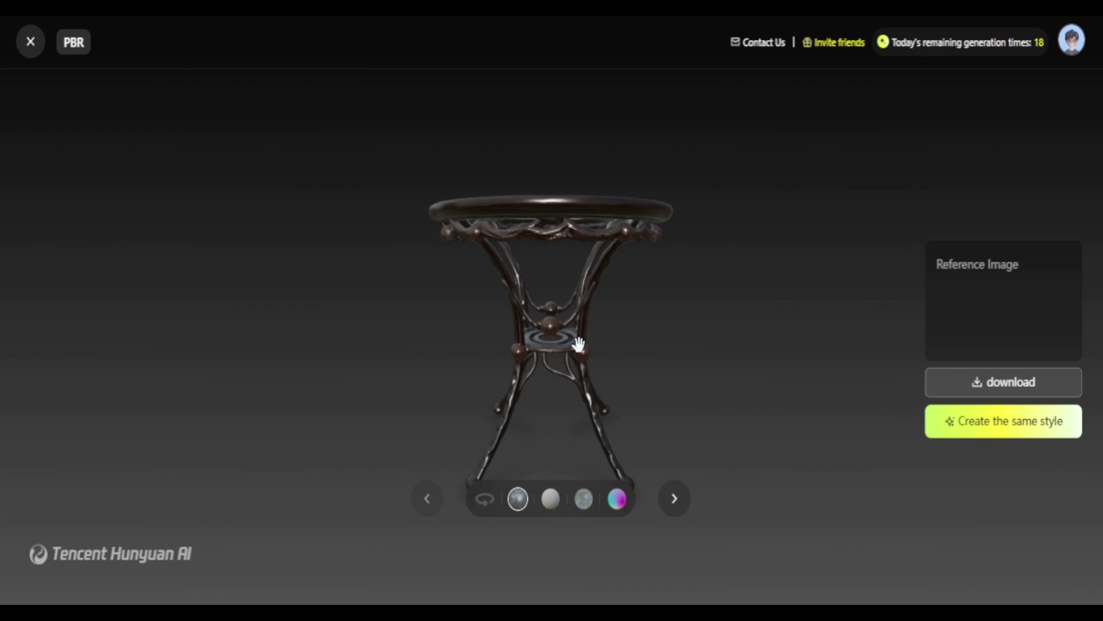
{"action": "left_click_drag", "start_coordinate": [578, 344], "coordinate": [554, 383]}
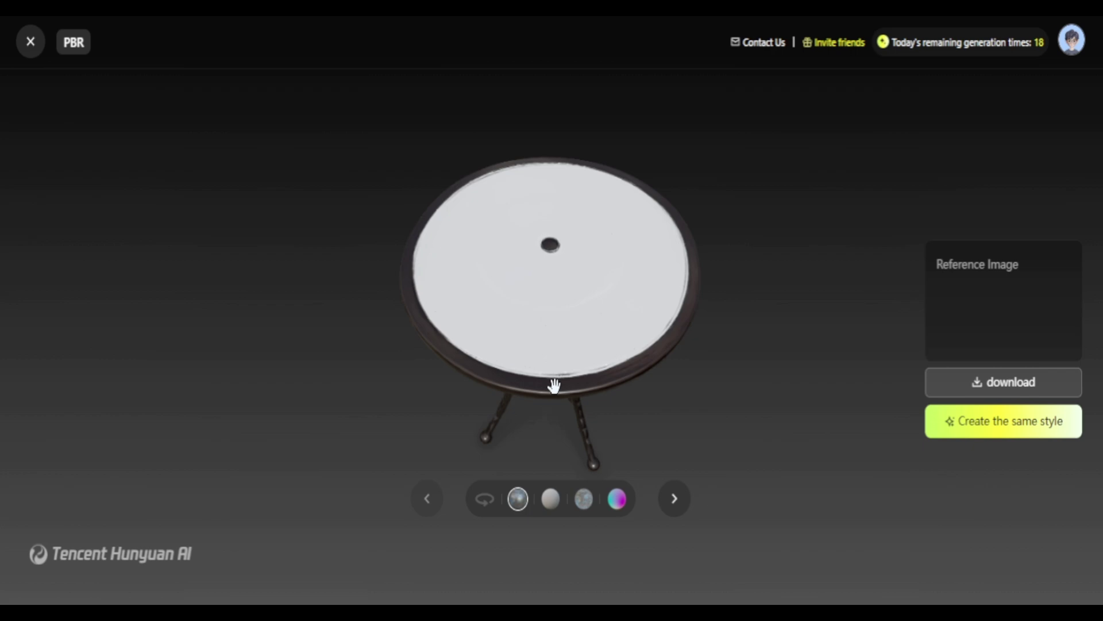
{"action": "left_click_drag", "start_coordinate": [554, 385], "coordinate": [614, 331]}
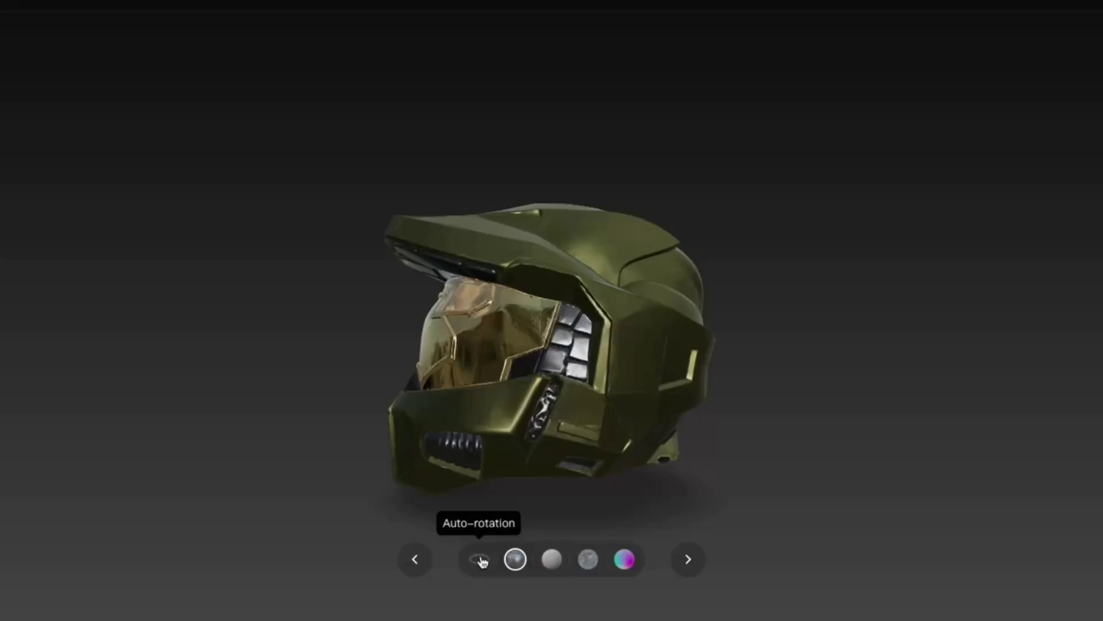
- Turn on auto-rotation for the olive-green helmet and swing the blue robot round to its side
{"action": "left_click", "coordinate": [482, 559]}
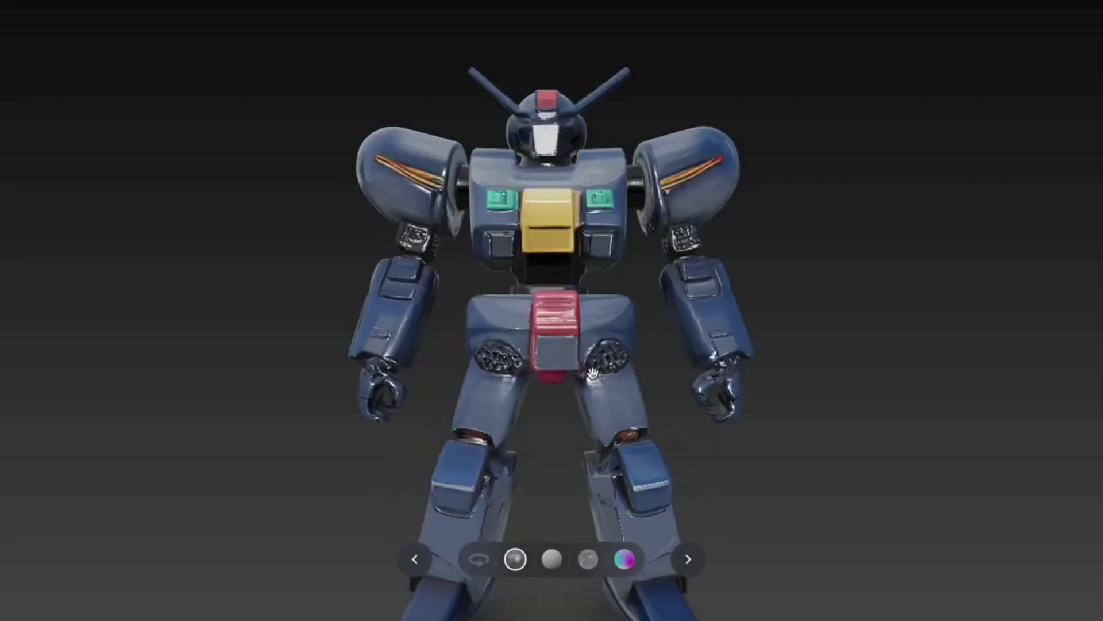
{"action": "left_click_drag", "start_coordinate": [574, 345], "coordinate": [429, 350]}
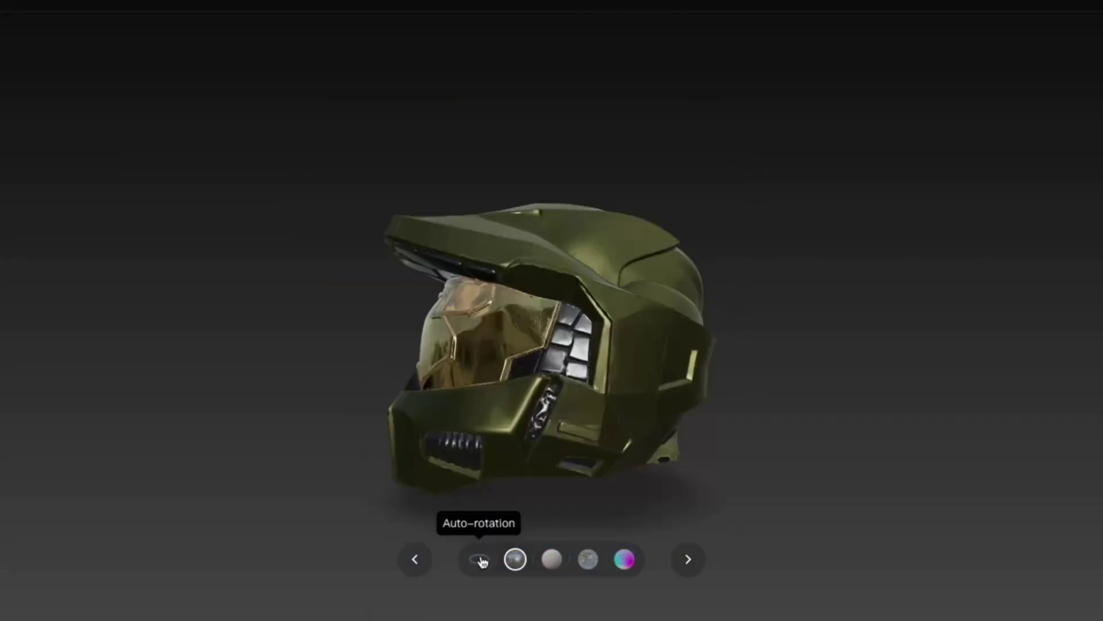
{"action": "left_click", "coordinate": [481, 559]}
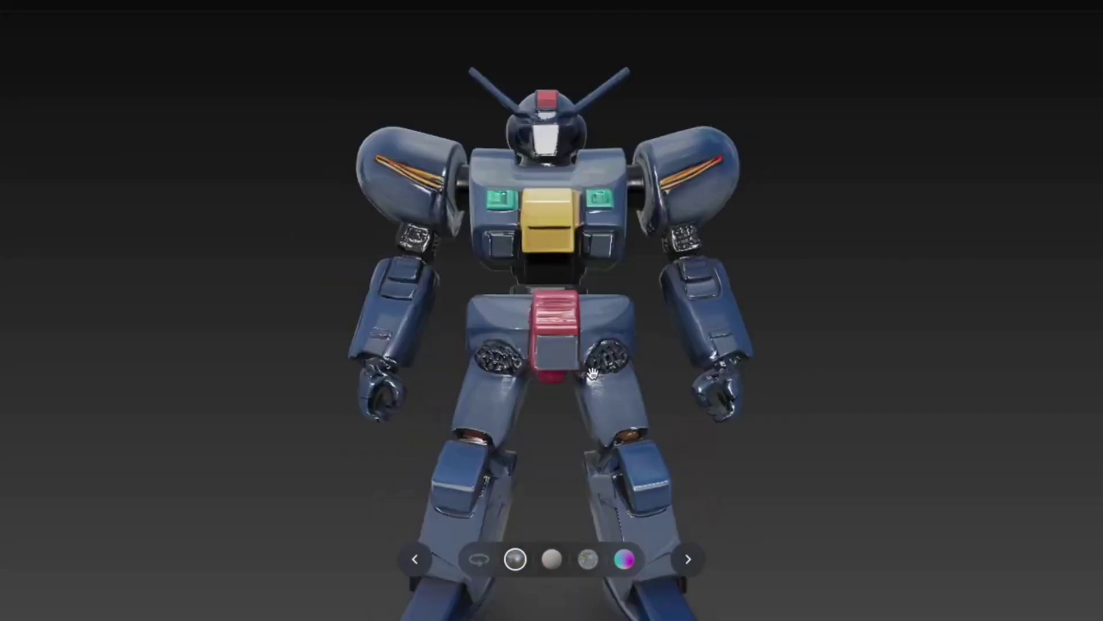
{"action": "left_click_drag", "start_coordinate": [574, 345], "coordinate": [429, 350]}
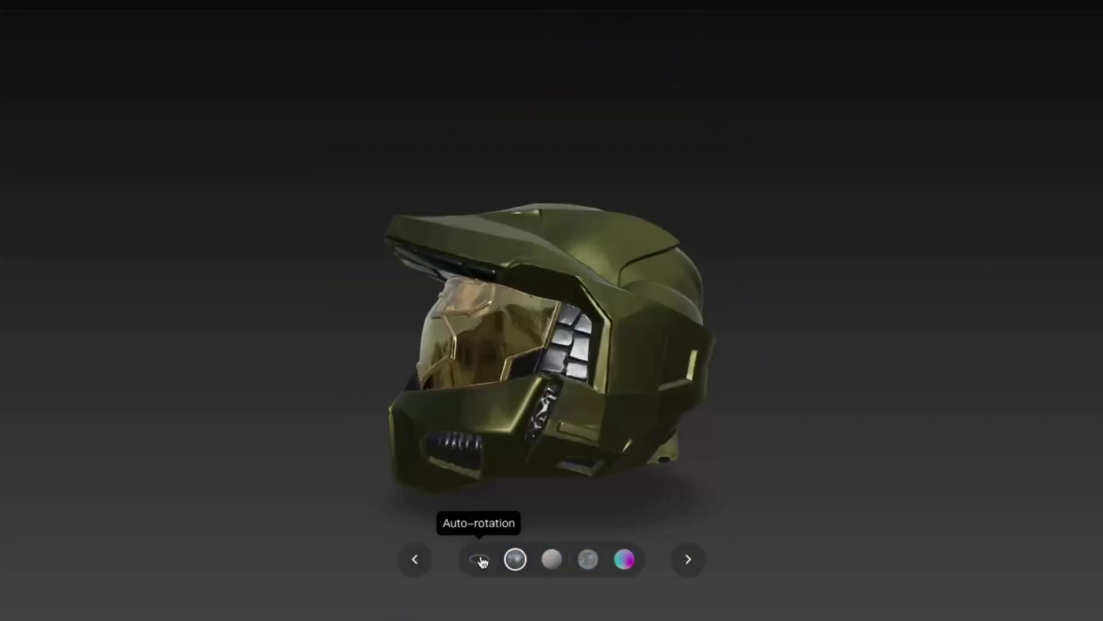
{"action": "left_click", "coordinate": [480, 559]}
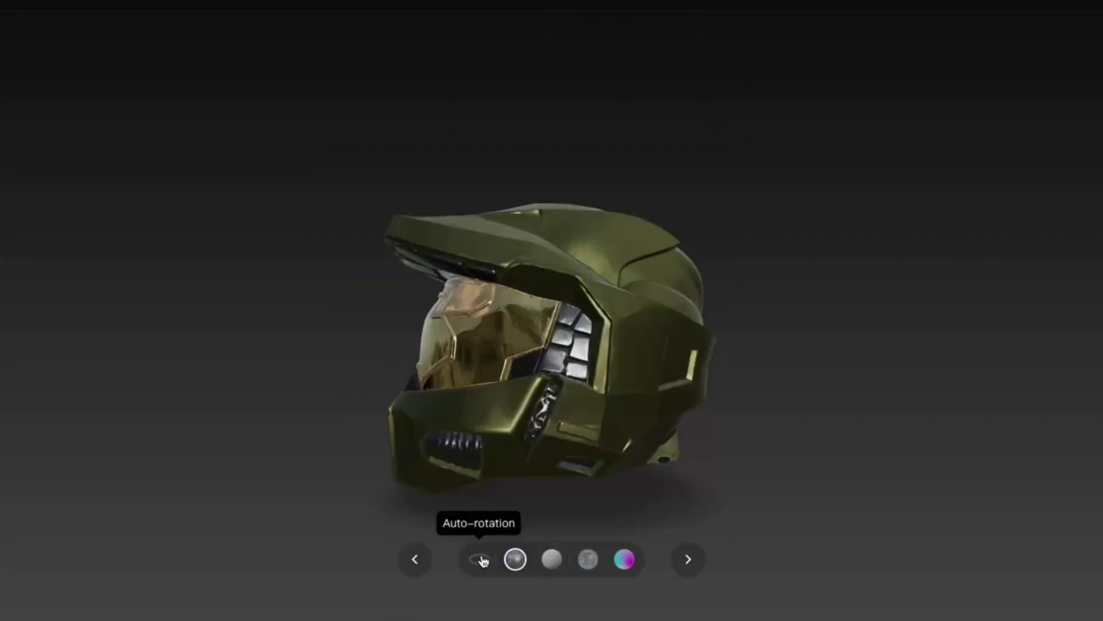